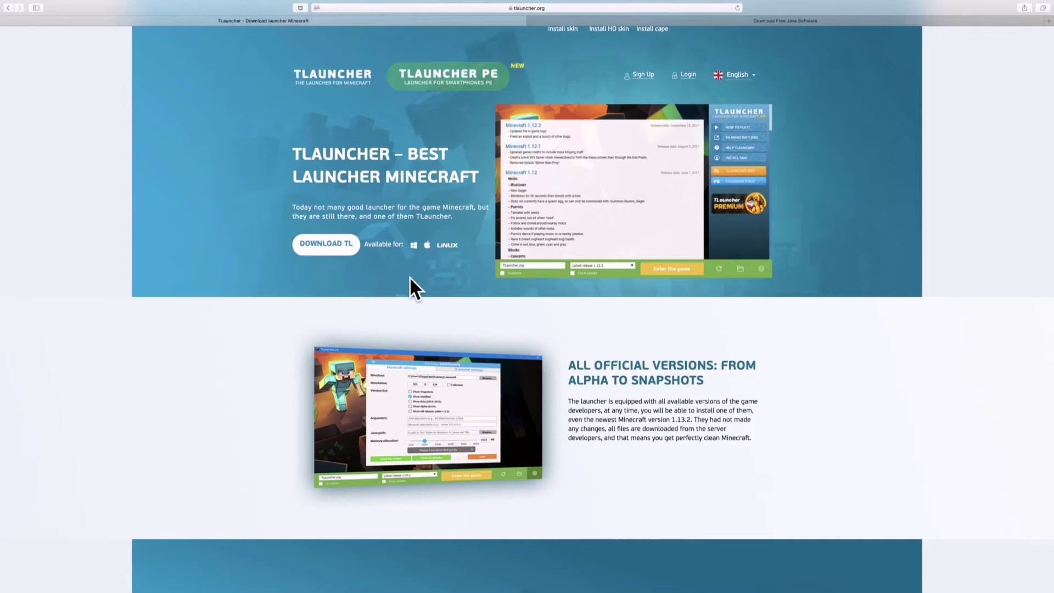
Open the TLauncher download platform chooser on the website, then dismiss it
left_click(333, 248)
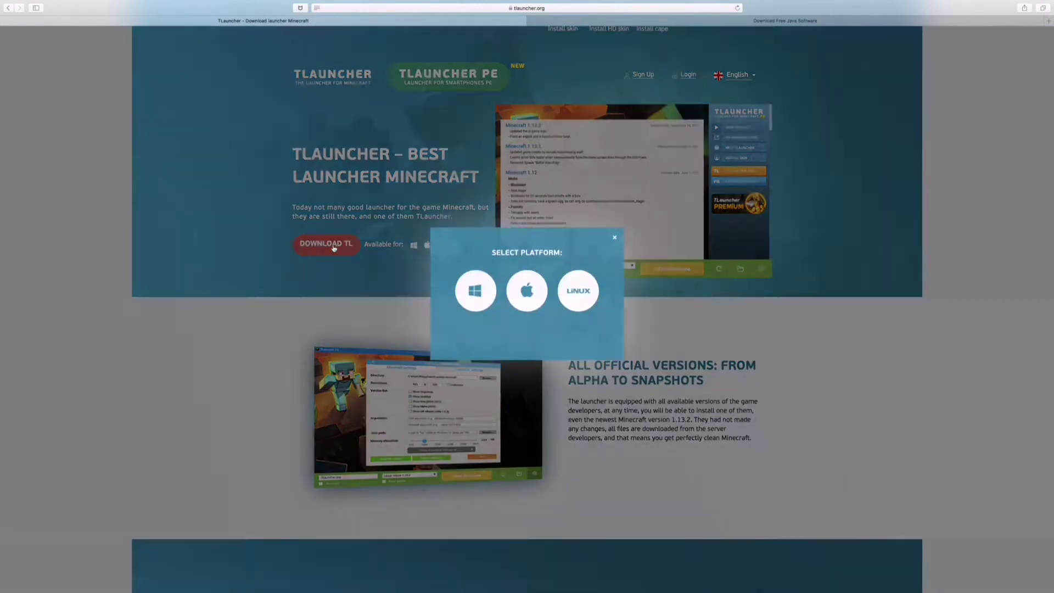
left_click(615, 249)
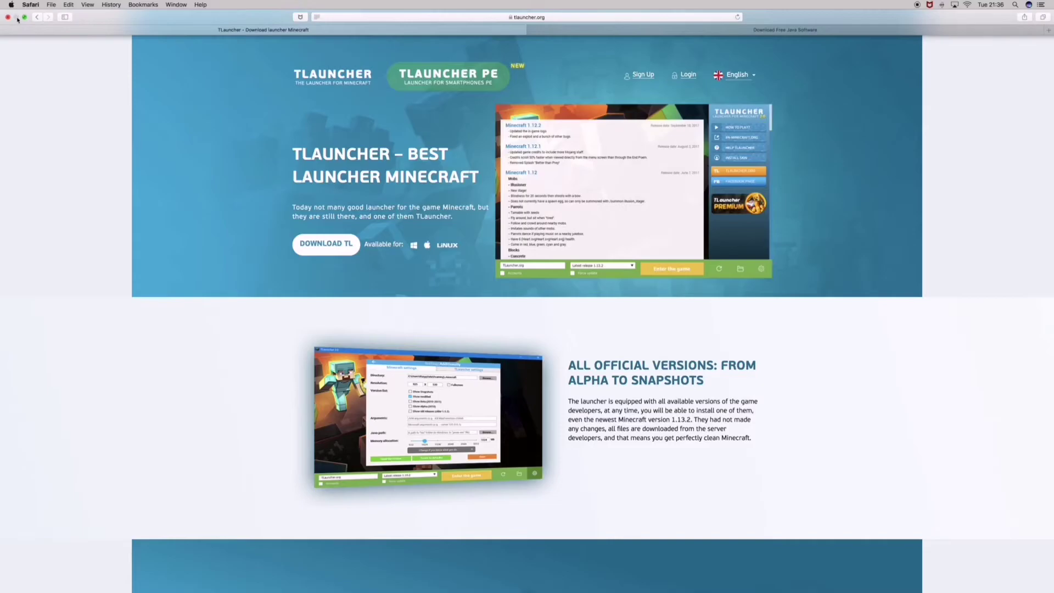
Leave Safari full screen, open the desktop TLauncher-2 folder, and nudge the jar inside
left_click(26, 17)
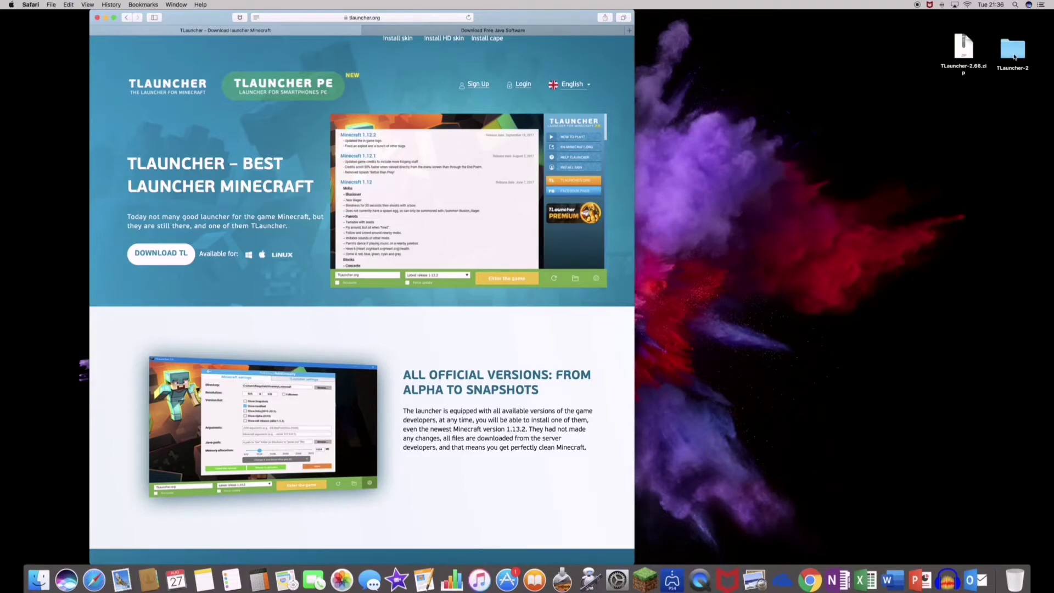
double_click(1015, 54)
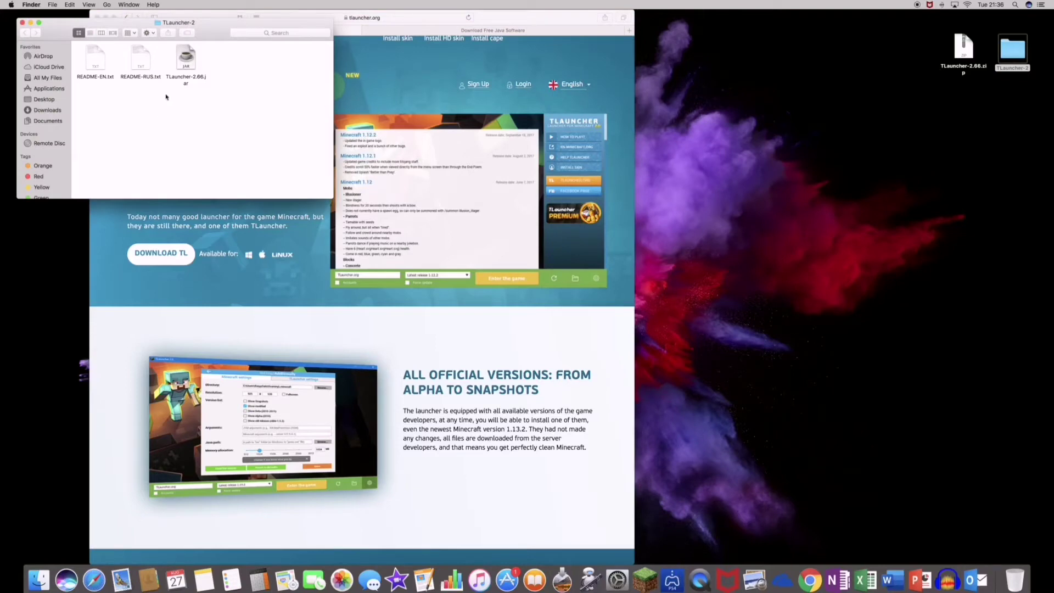
mouse_move(189, 72)
left_mouse_down()
mouse_move(232, 83)
mouse_move(186, 66)
left_mouse_up()
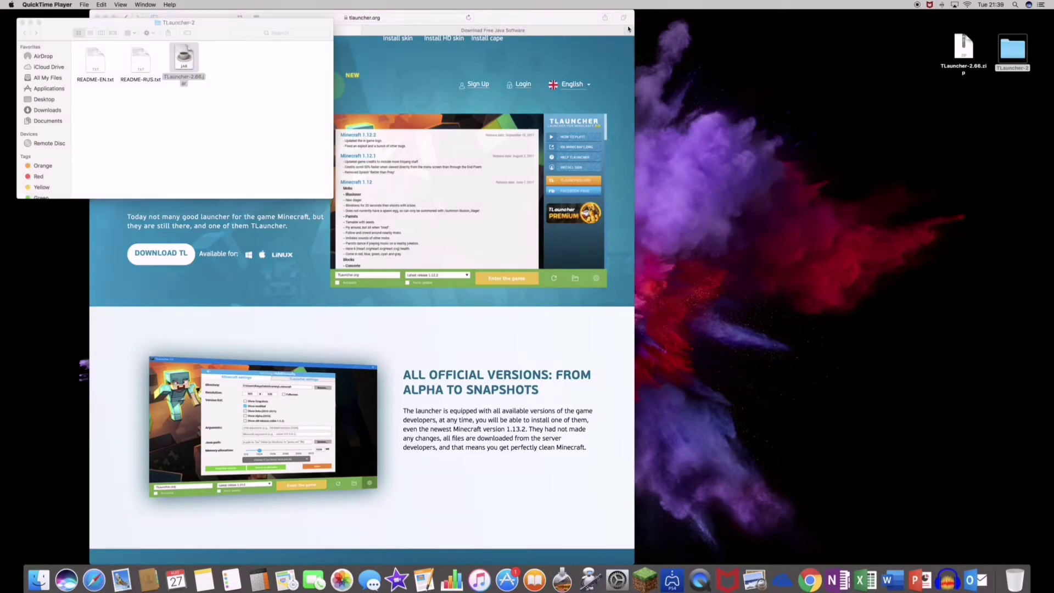
Load java.com in a new Safari tab, then return to its Java download page
double_click(552, 30)
type("java.com")
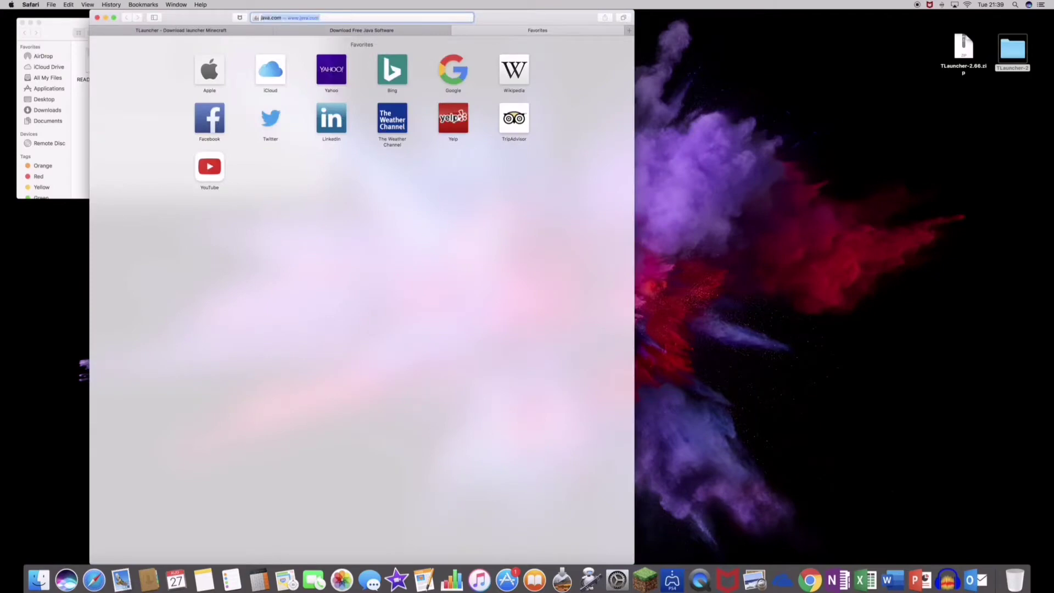
key("Return")
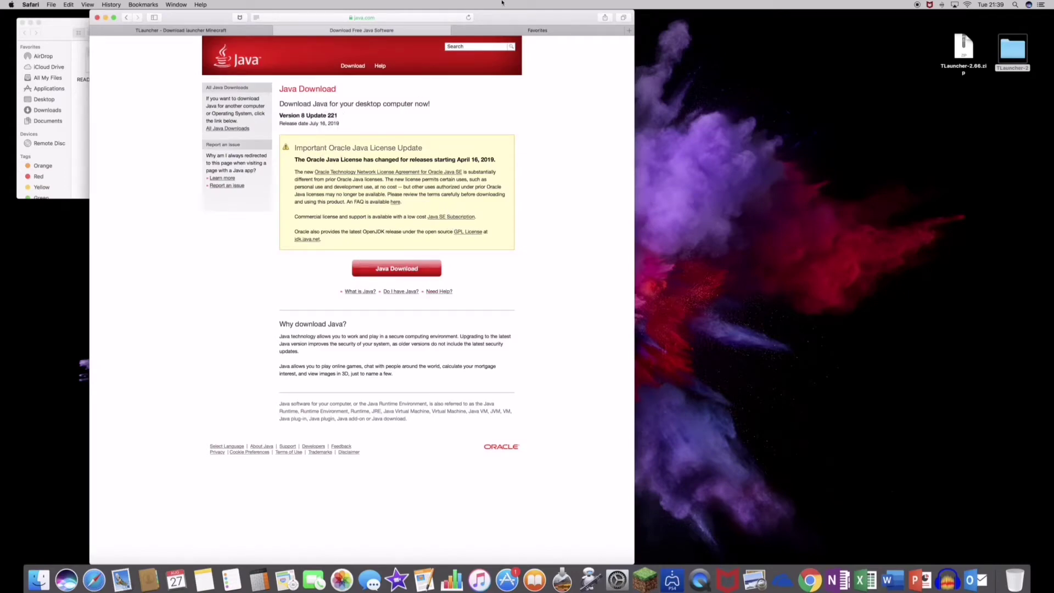
left_click(553, 34)
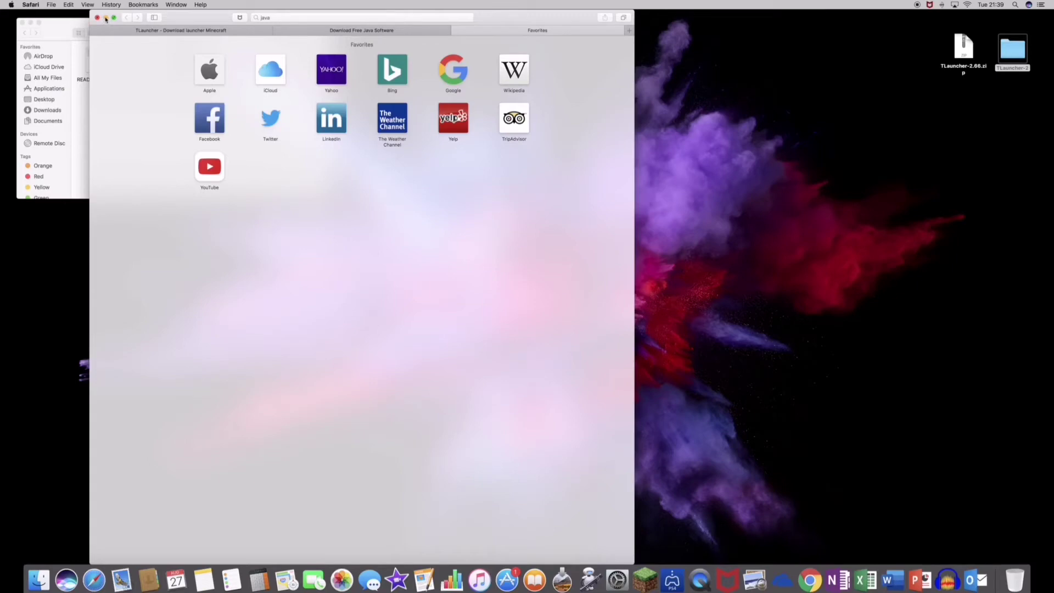
left_click(380, 31)
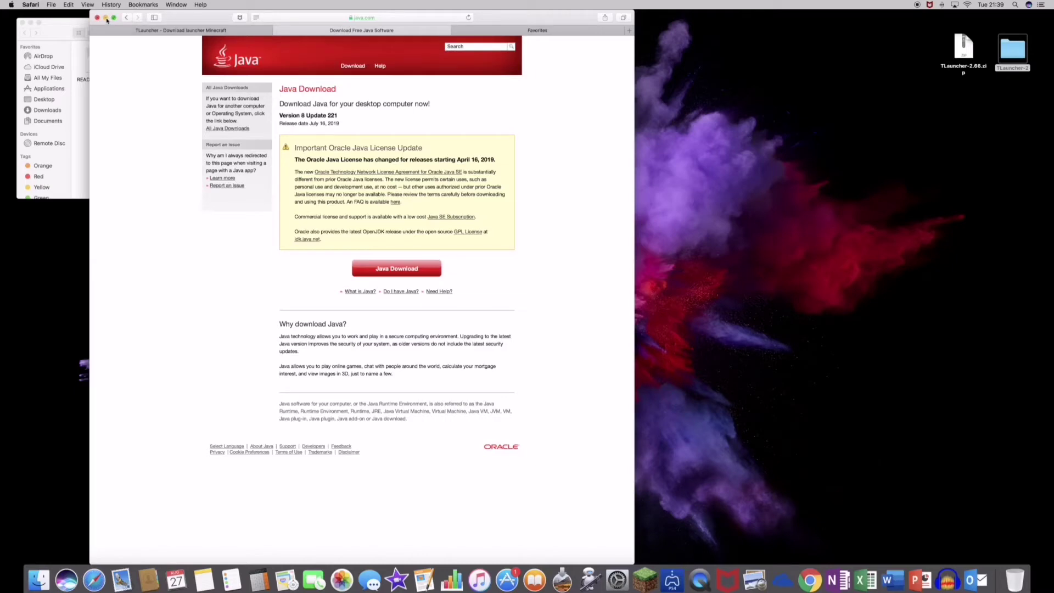
Minimize Safari and run TLauncher-2.66.jar from the TLauncher-2 Finder window
left_click(105, 18)
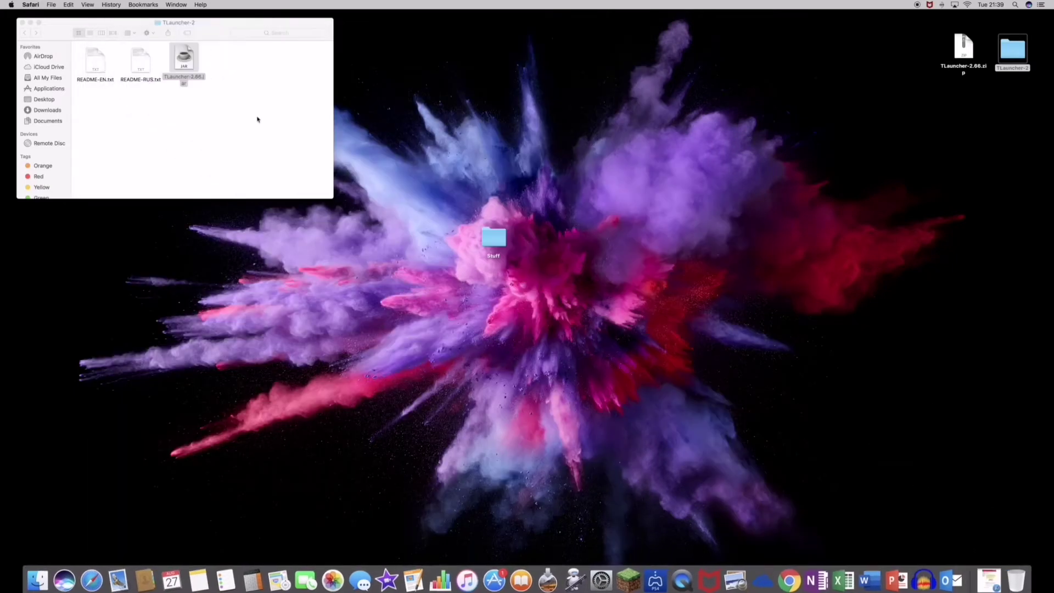
left_click_drag(257, 120, 198, 78)
left_click(219, 87)
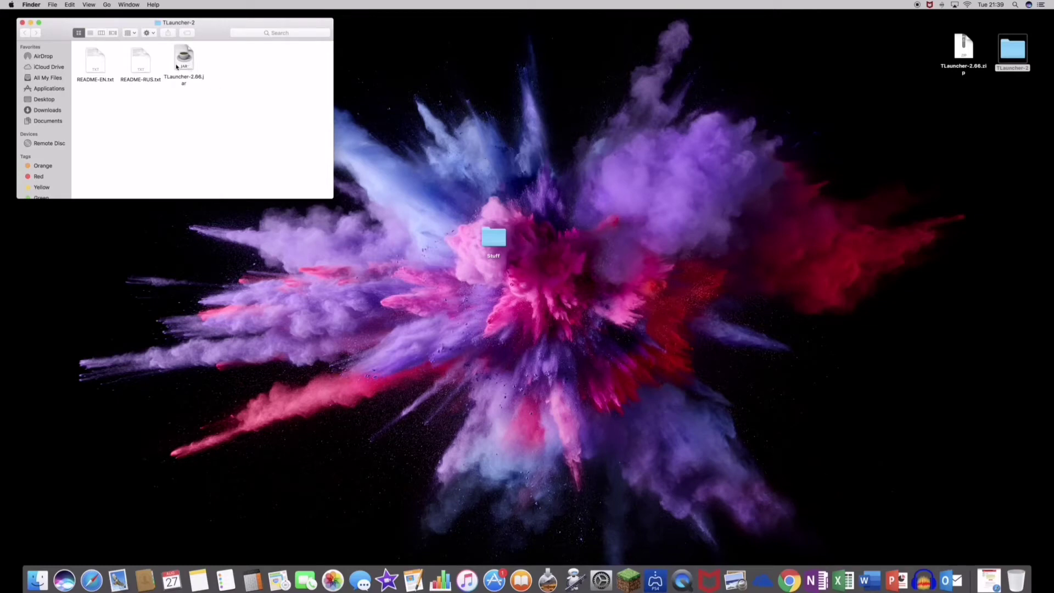
double_click(183, 62)
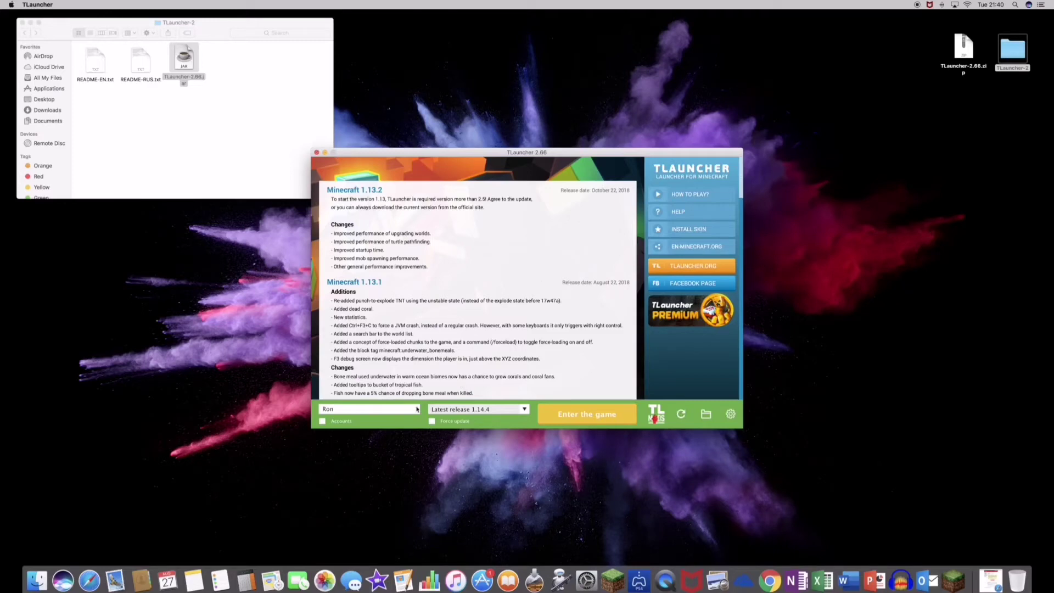
Clear the player name, keep Latest release 1.14.4, and enter the game
double_click(384, 409)
key("BackSpace")
type("S")
left_click(524, 408)
left_click(496, 422)
left_click(587, 415)
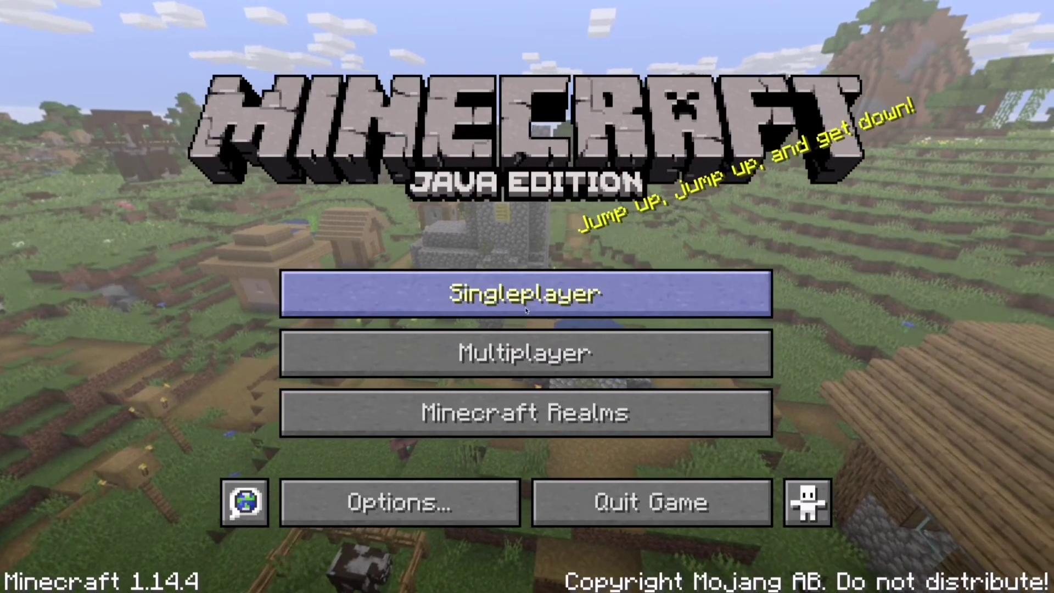
Pick a world from Singleplayer and walk forward across the grassland
left_click(527, 300)
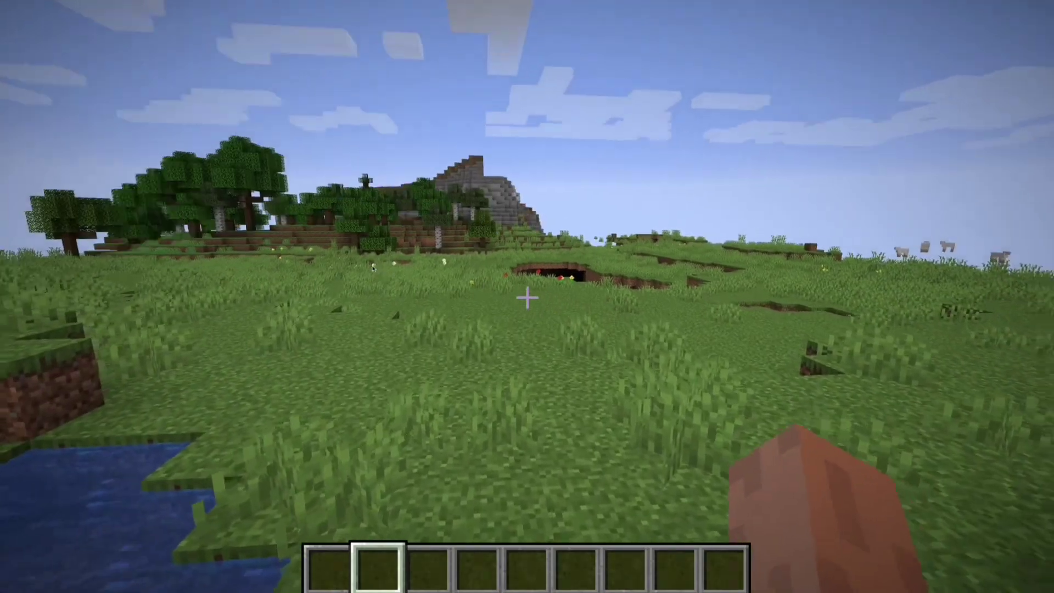
key("w")
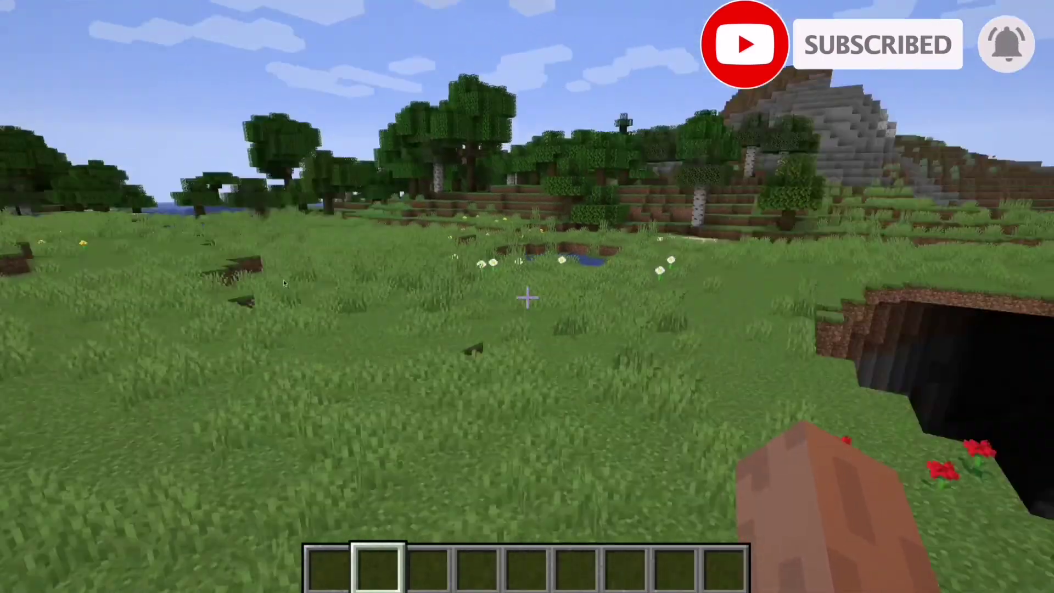
Browse the creative inventory, then use Save and Quit to Title from the pause menu
key("e")
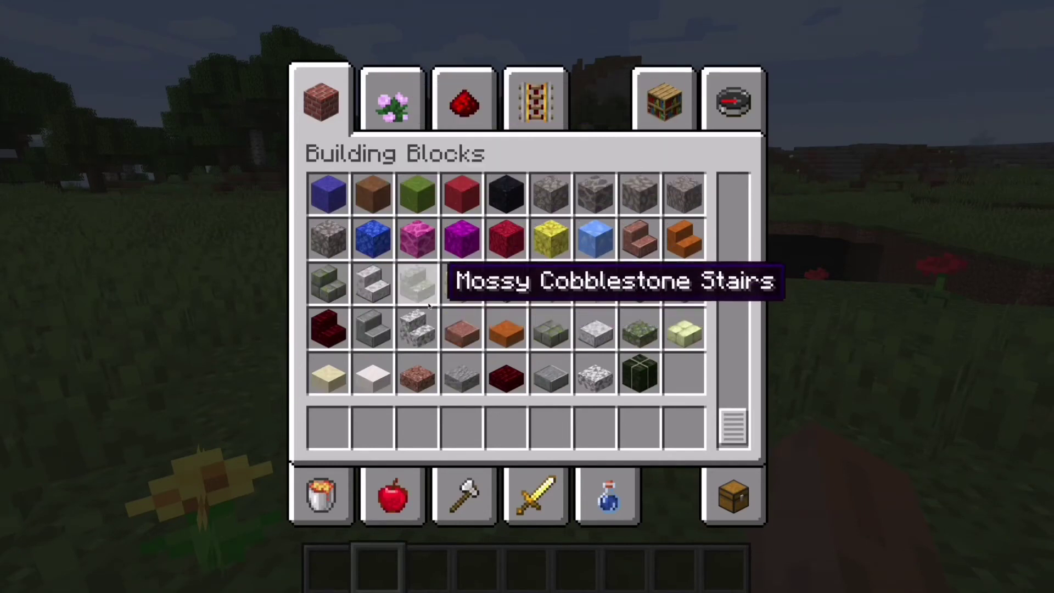
scroll(428, 301, "up", 10)
key("e")
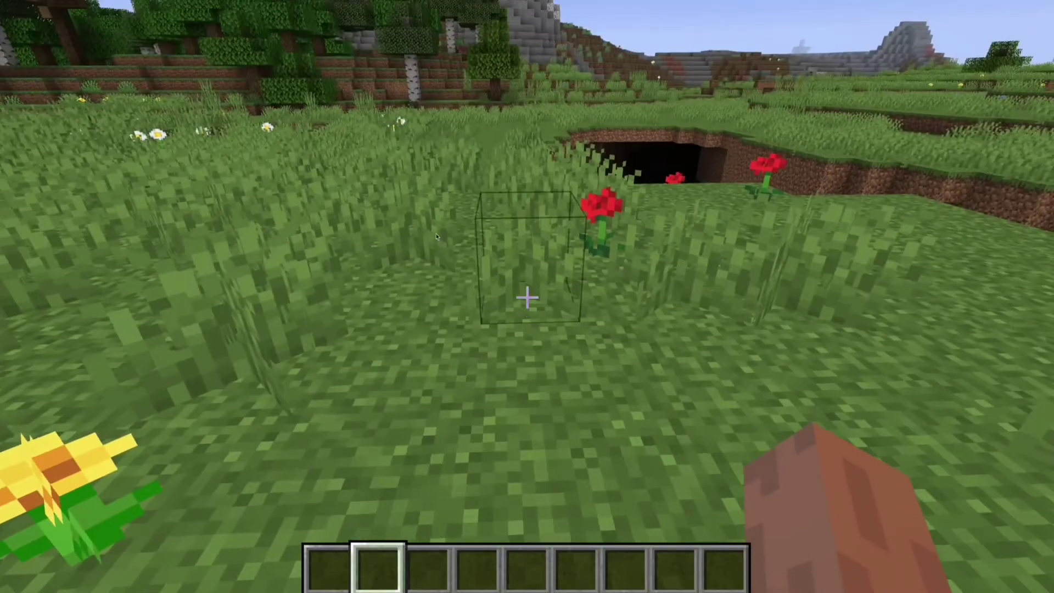
key("Escape")
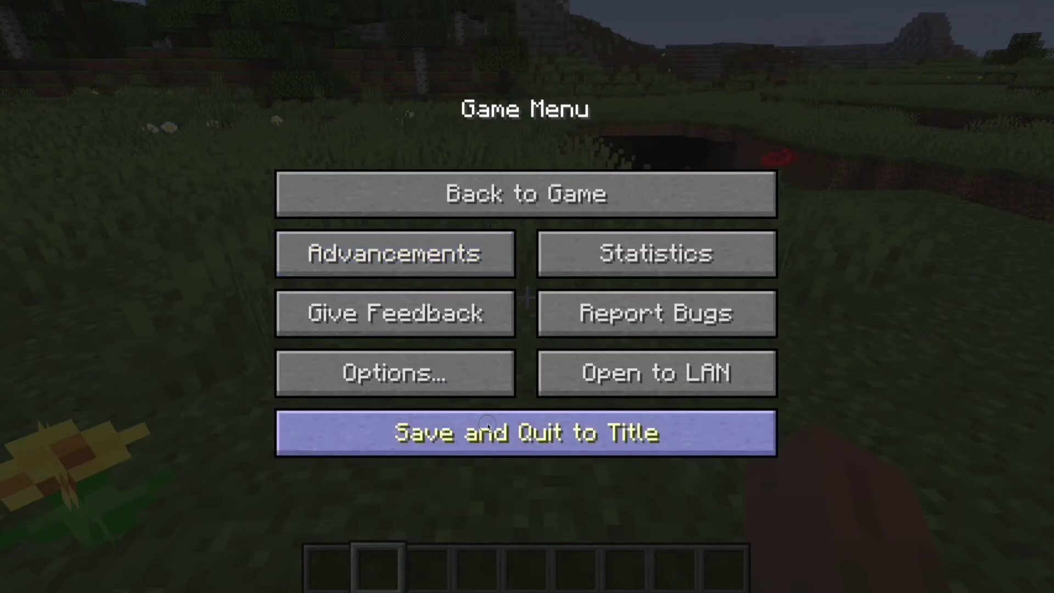
left_click(488, 430)
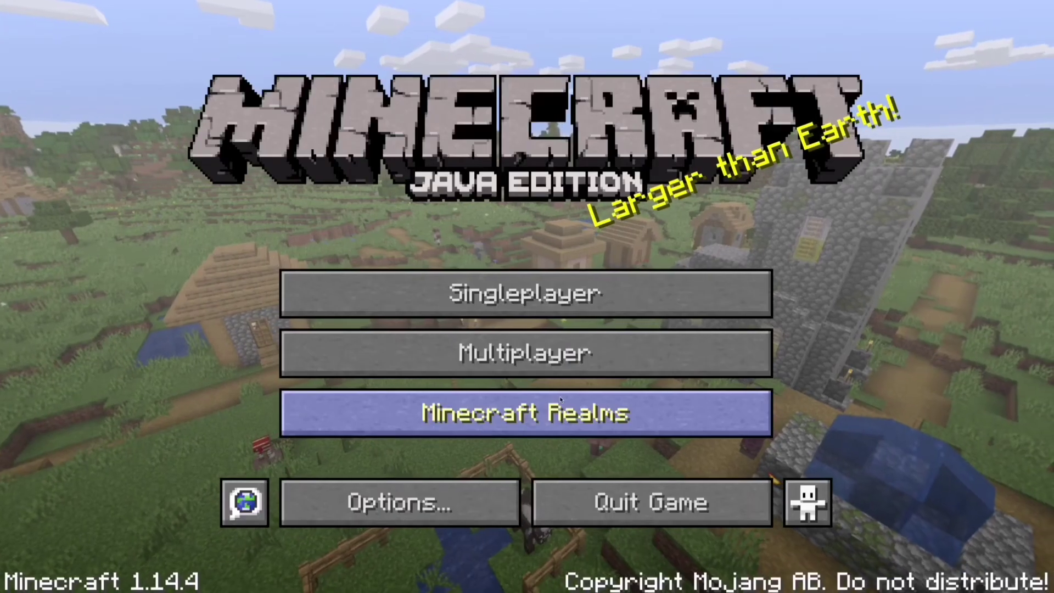